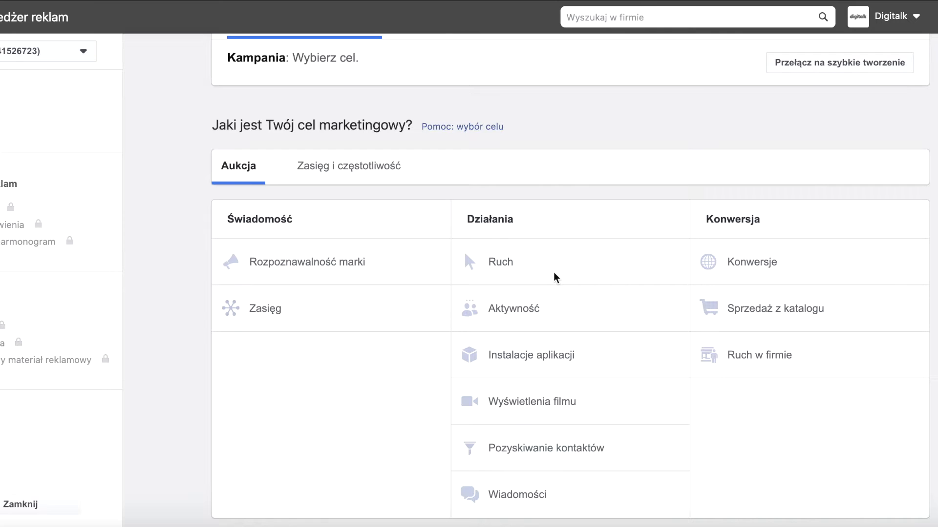
# Choose Ruch as the campaign's marketing objective and continue to the ad set settings
pyautogui.click(525, 272)
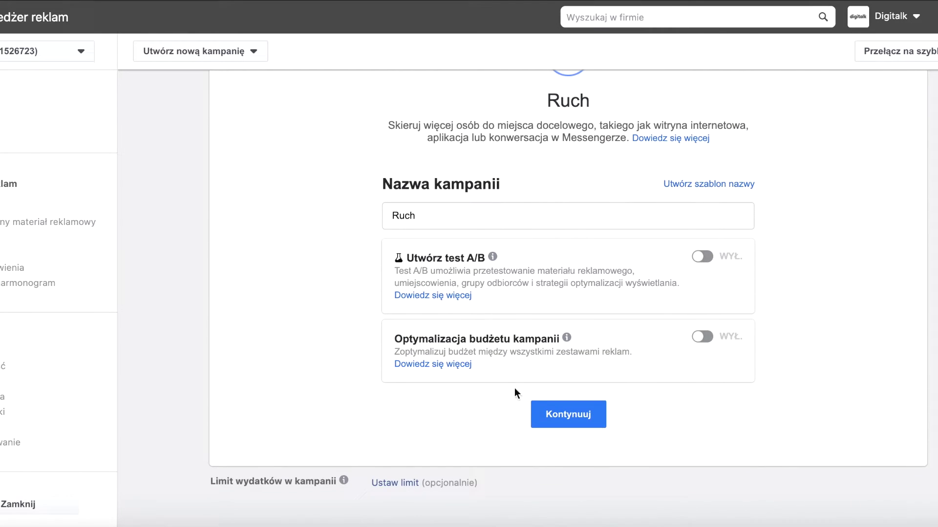
pyautogui.click(561, 421)
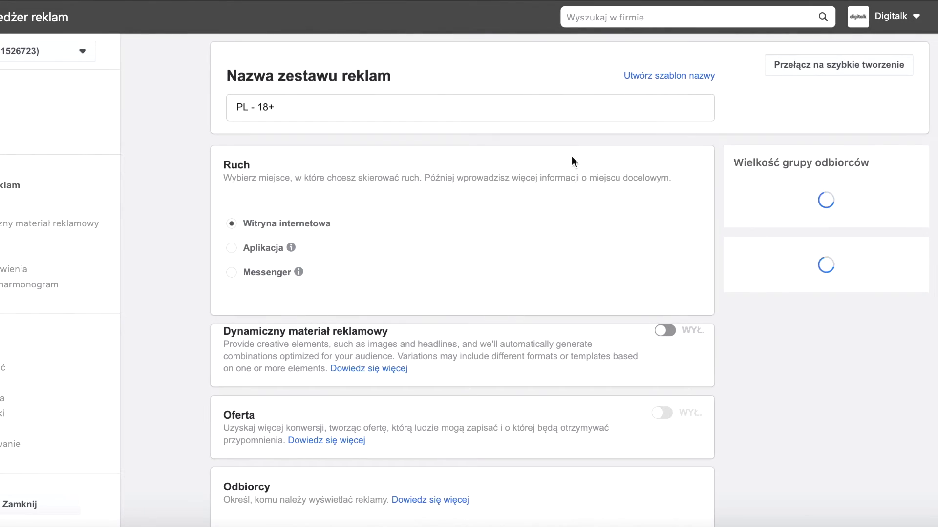
# Switch the ad set to Ręczne umiejscowienia and review the platforms and placements it offers
pyautogui.scroll(-15, 510, 224)
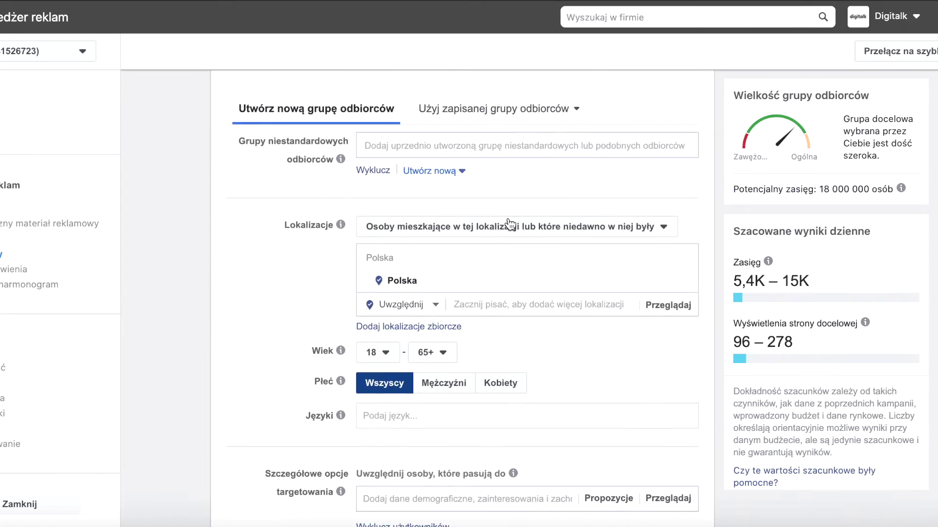
pyautogui.doubleClick(282, 202)
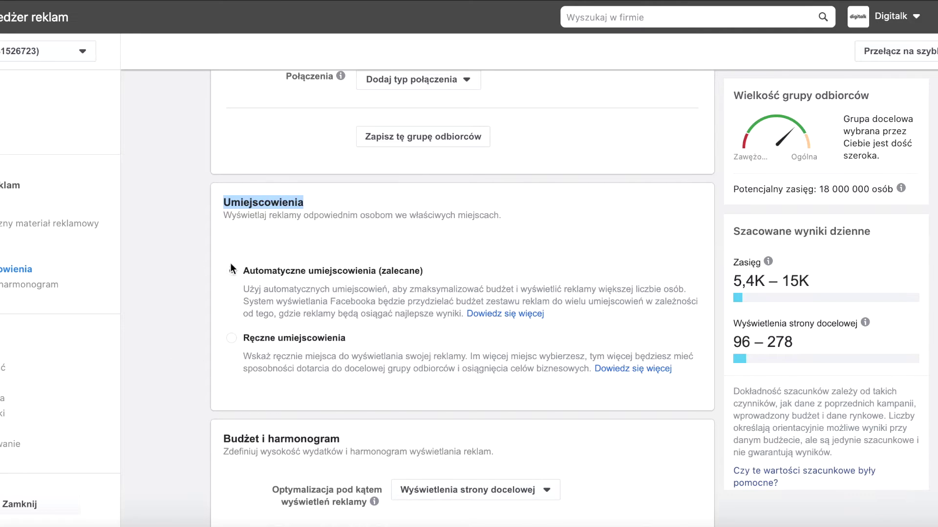
pyautogui.click(259, 341)
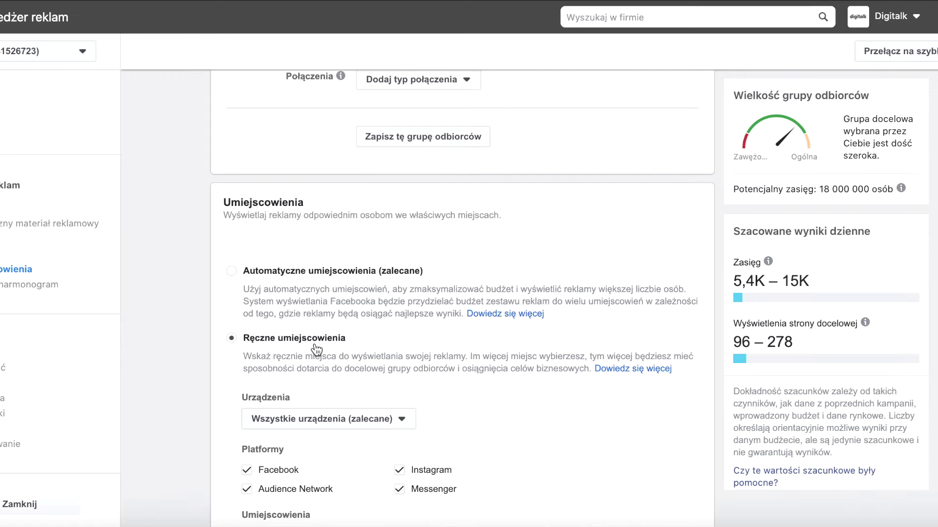
pyautogui.scroll(-3, 442, 313)
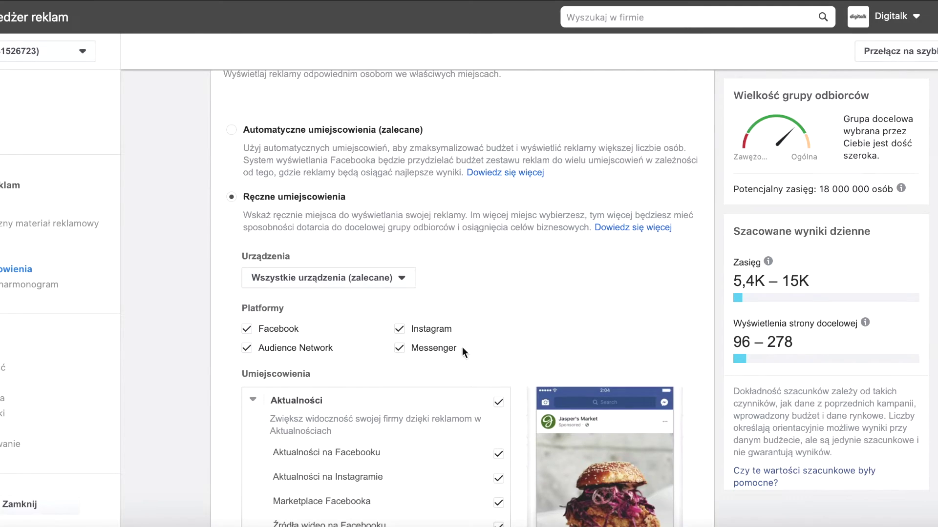
pyautogui.scroll(-13, 462, 346)
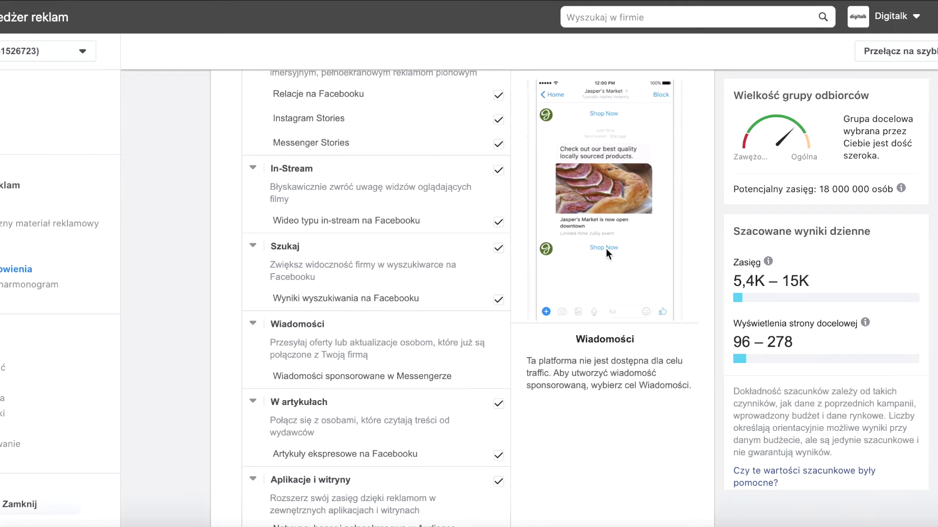
pyautogui.scroll(8, 605, 248)
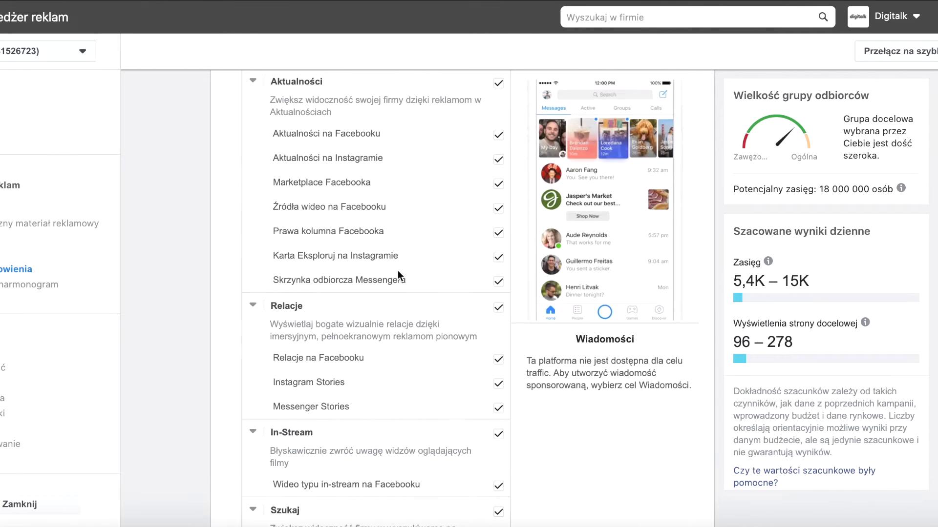
pyautogui.scroll(5, 398, 270)
# Change the campaign's marketing objective to Wiadomości and continue to the ad set settings
pyautogui.click(342, 181)
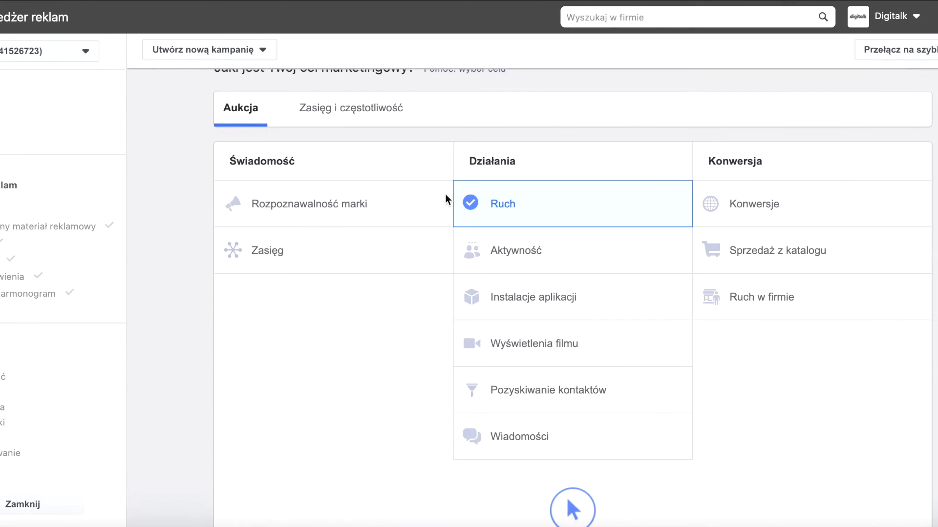
pyautogui.scroll(-3, 600, 281)
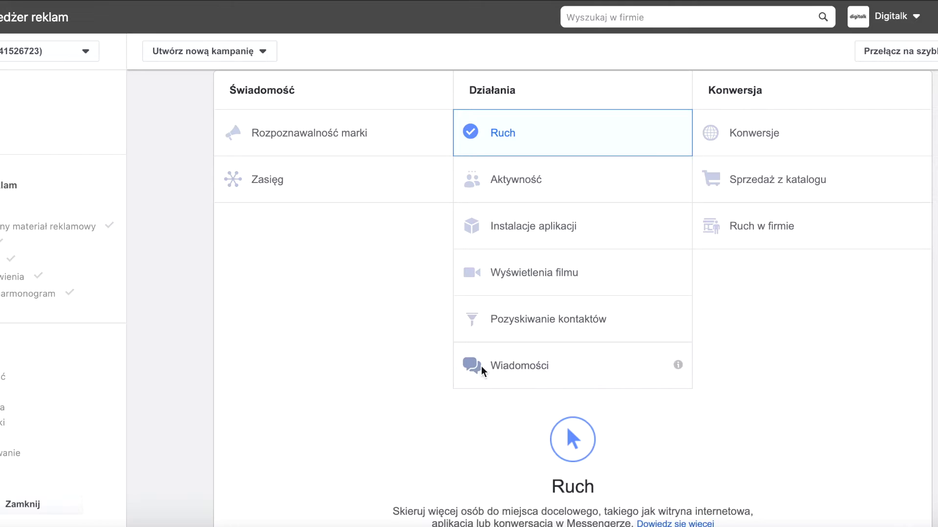
pyautogui.click(573, 366)
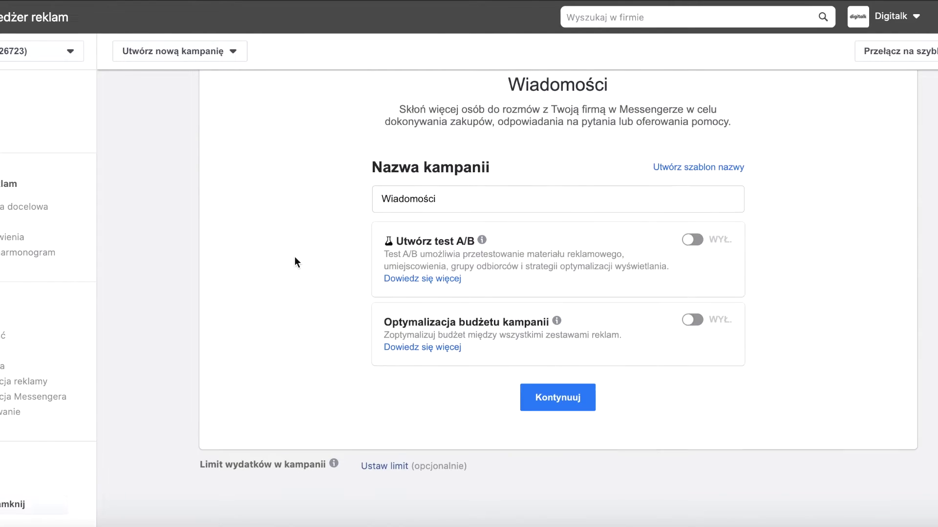
pyautogui.scroll(3, 295, 256)
pyautogui.scroll(2, 553, 227)
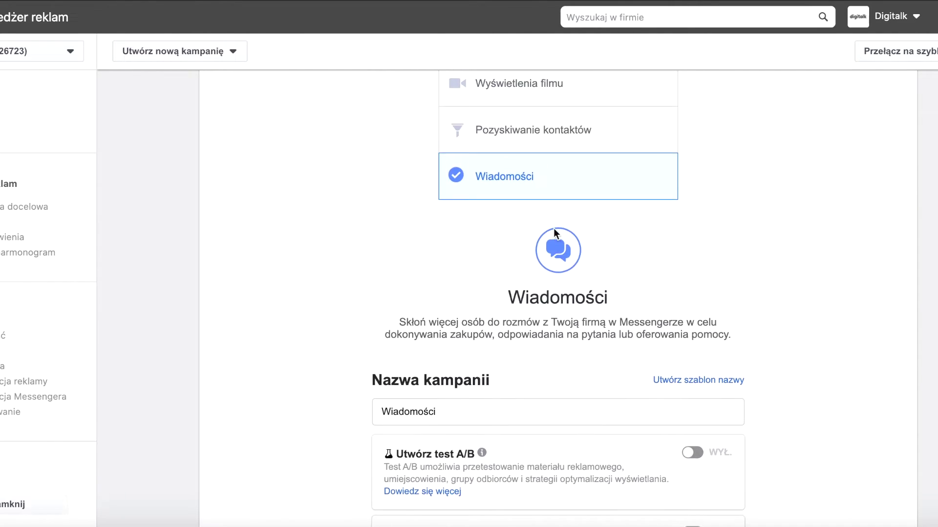
pyautogui.scroll(-3, 553, 228)
pyautogui.scroll(-1, 520, 361)
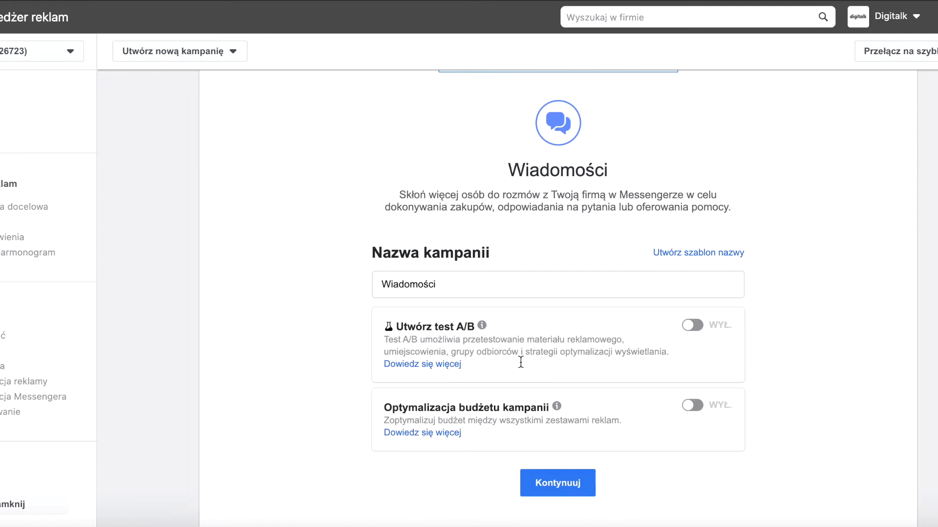
pyautogui.click(558, 483)
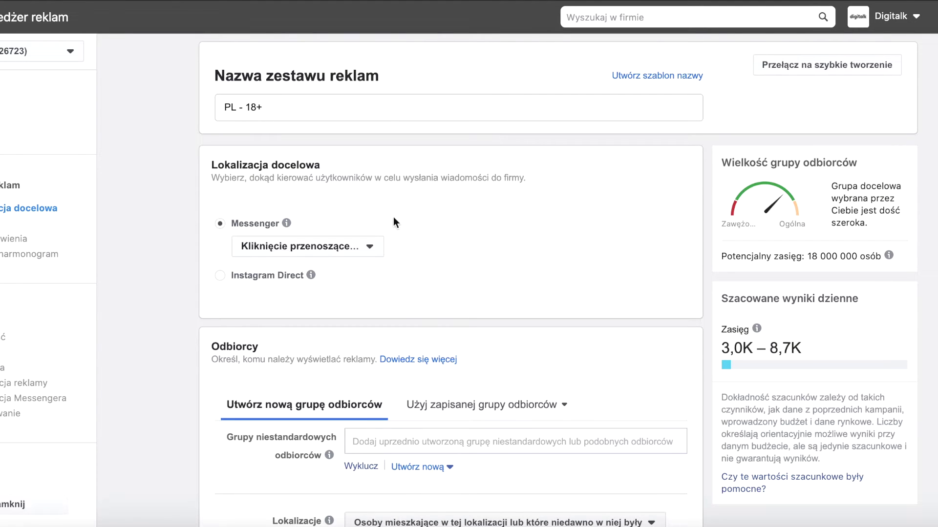
# Set the ad set's Messenger destination type to Sponsorowana wiadomość
pyautogui.click(353, 246)
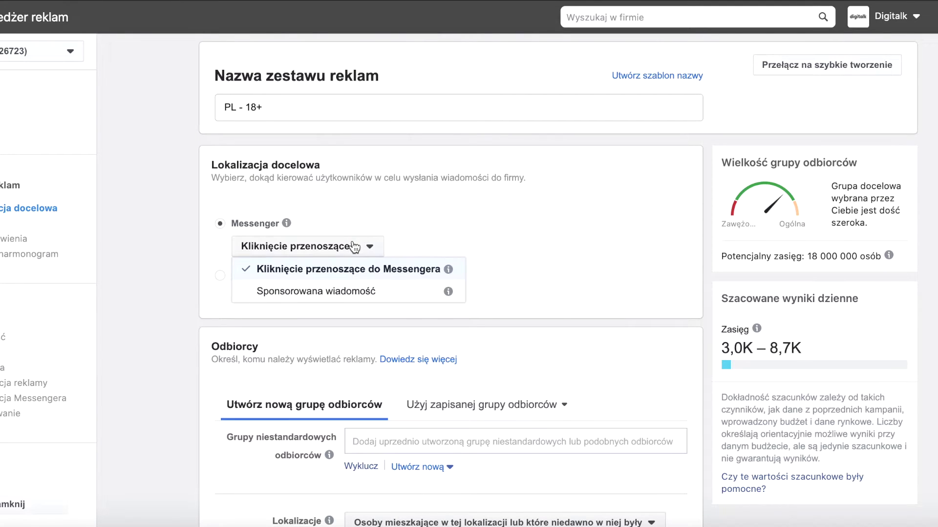
pyautogui.click(322, 293)
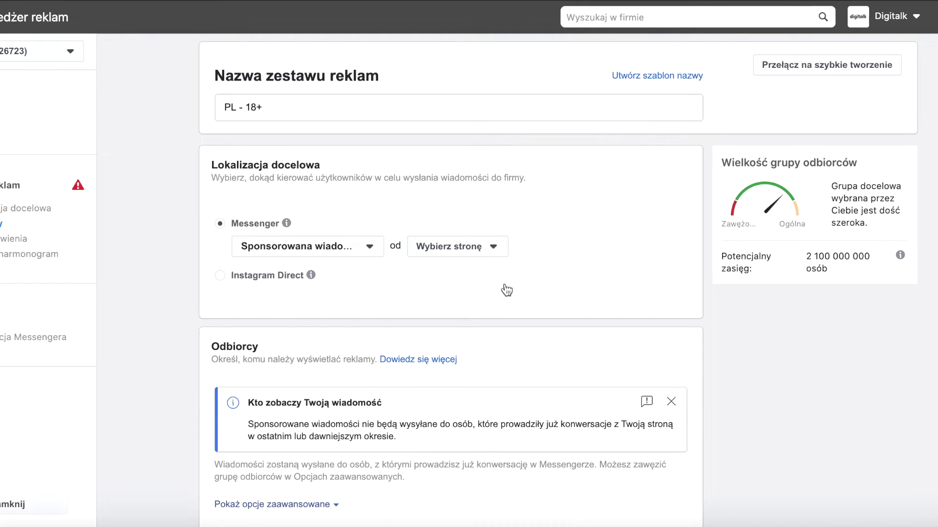
pyautogui.scroll(-5, 506, 290)
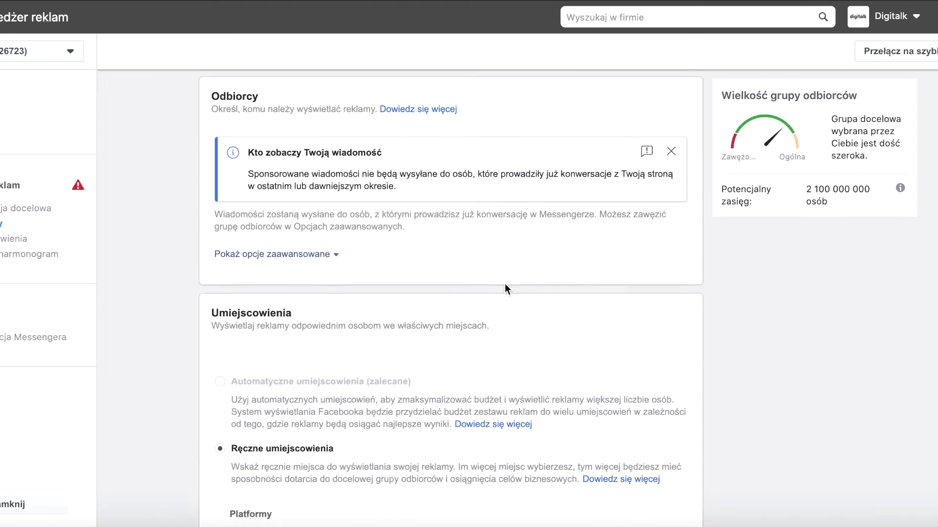
pyautogui.scroll(-5, 506, 288)
pyautogui.scroll(9, 506, 288)
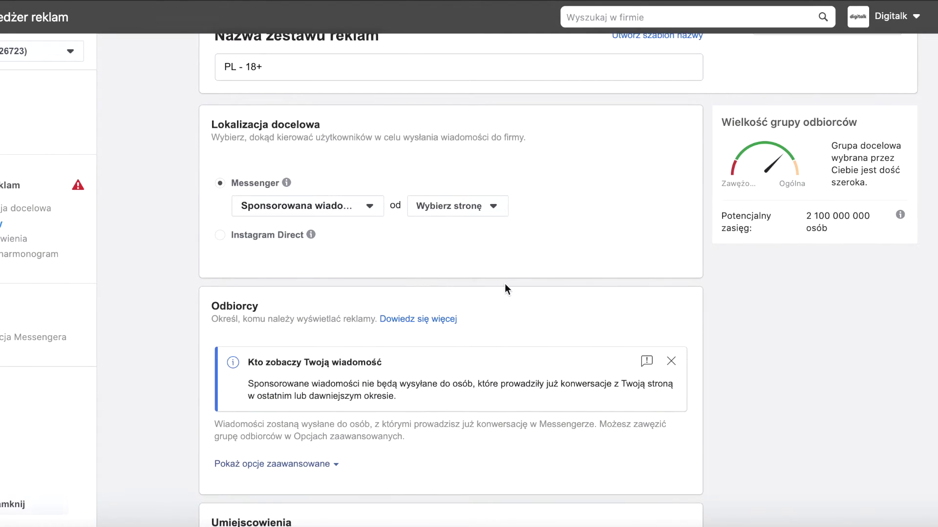
# Choose the page listed under TEDx Torun as the sender of the sponsored message
pyautogui.click(493, 215)
pyautogui.write('ar')
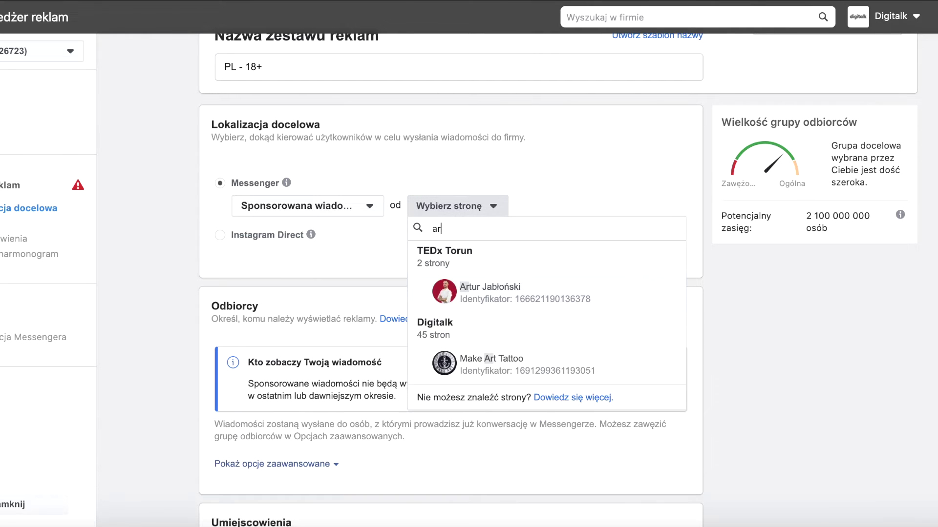
pyautogui.click(519, 302)
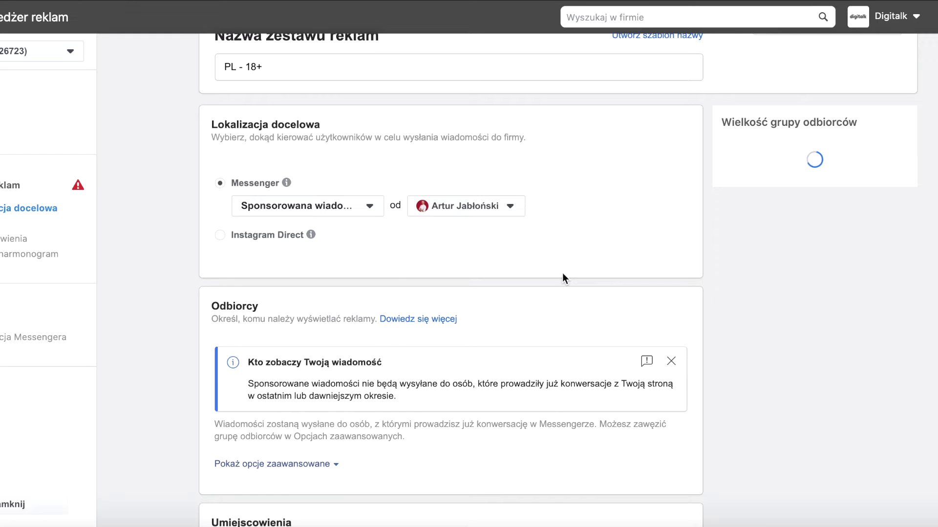
# Examine the sponsored message ad set's placements, bid, budget and schedule, and potential audience reach
pyautogui.scroll(-10, 562, 273)
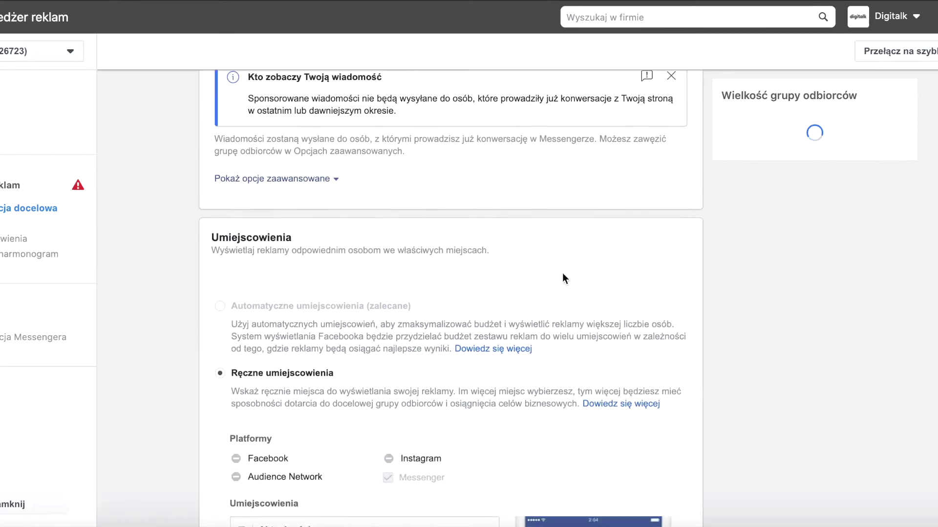
pyautogui.scroll(-10, 564, 278)
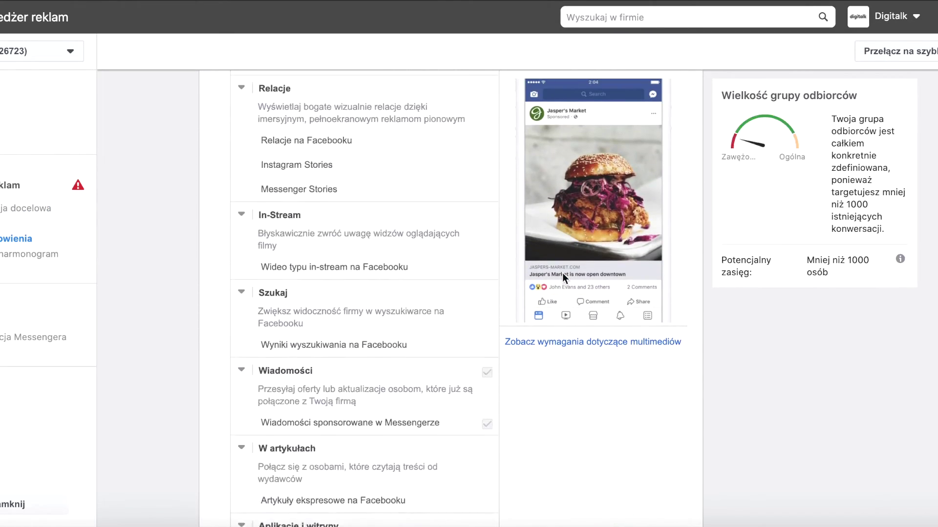
pyautogui.scroll(-10, 562, 273)
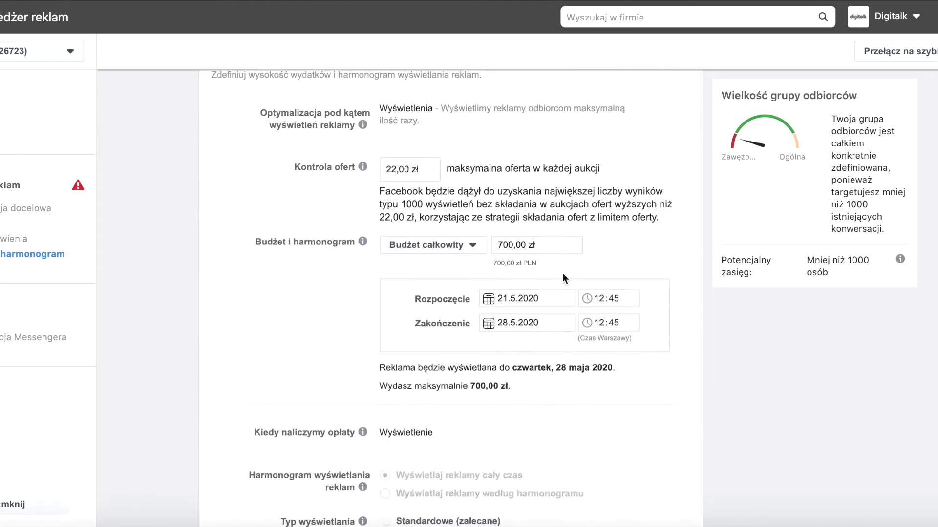
pyautogui.scroll(5, 562, 273)
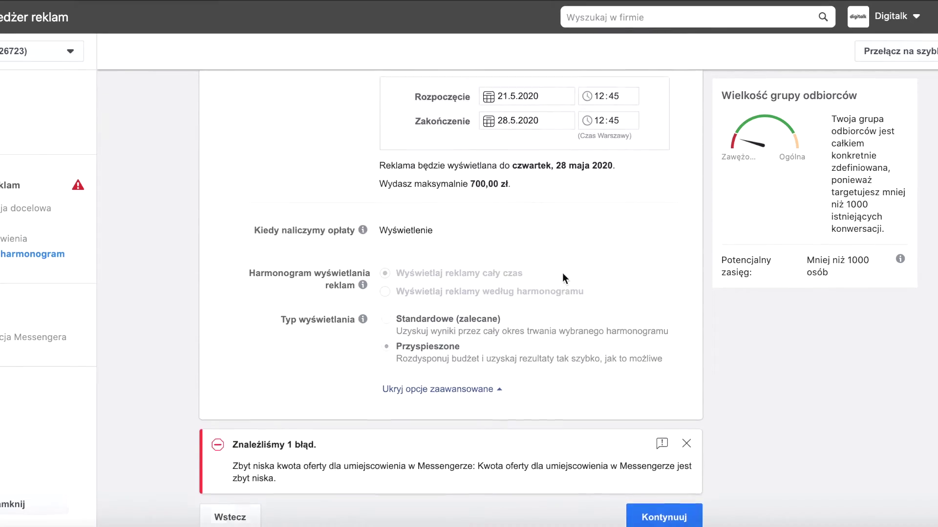
pyautogui.scroll(15, 562, 273)
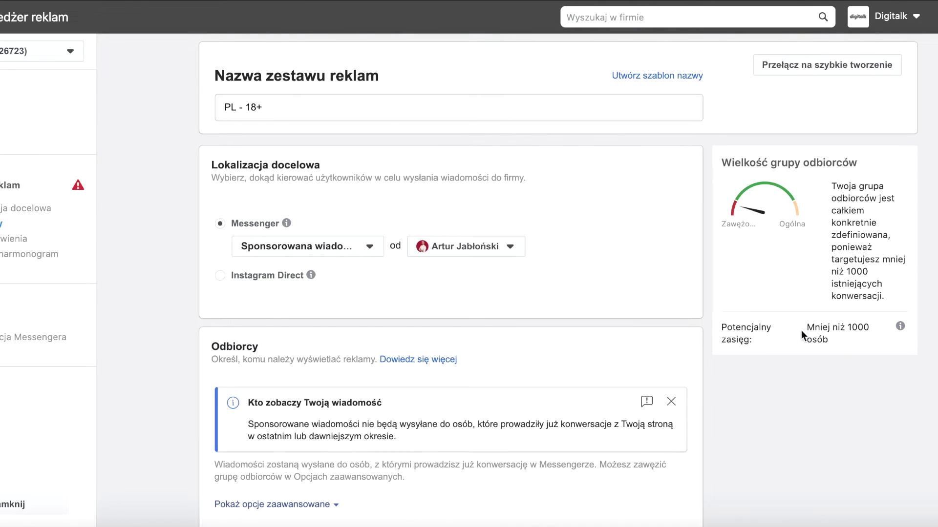
pyautogui.tripleClick(824, 330)
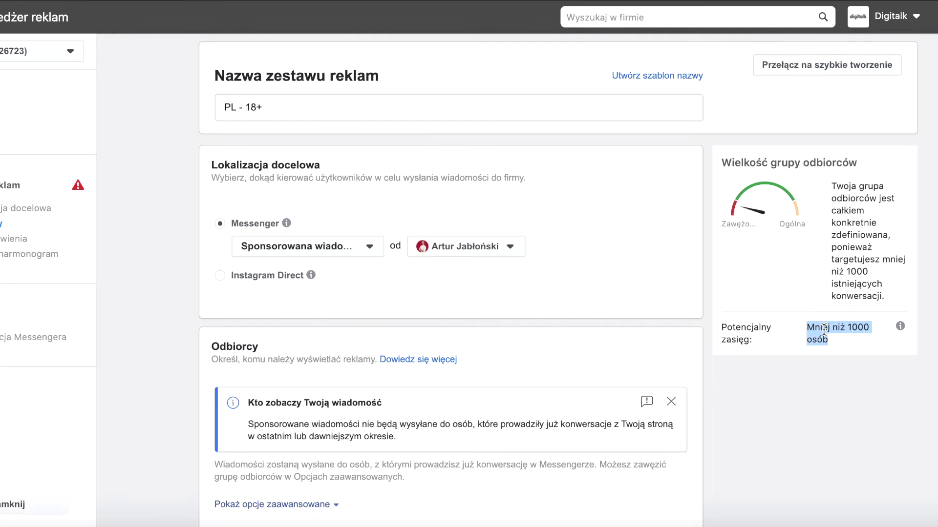
pyautogui.tripleClick(824, 330)
pyautogui.scroll(-20, 658, 259)
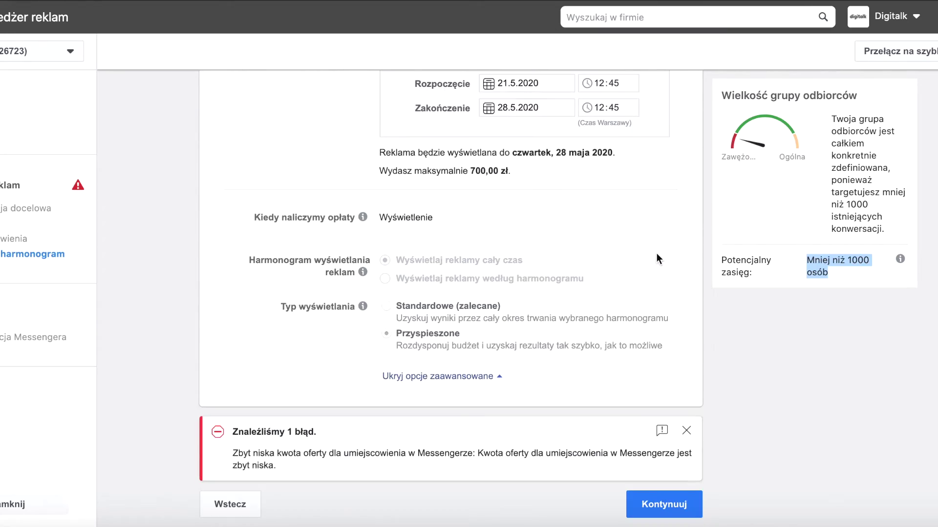
pyautogui.scroll(20, 656, 254)
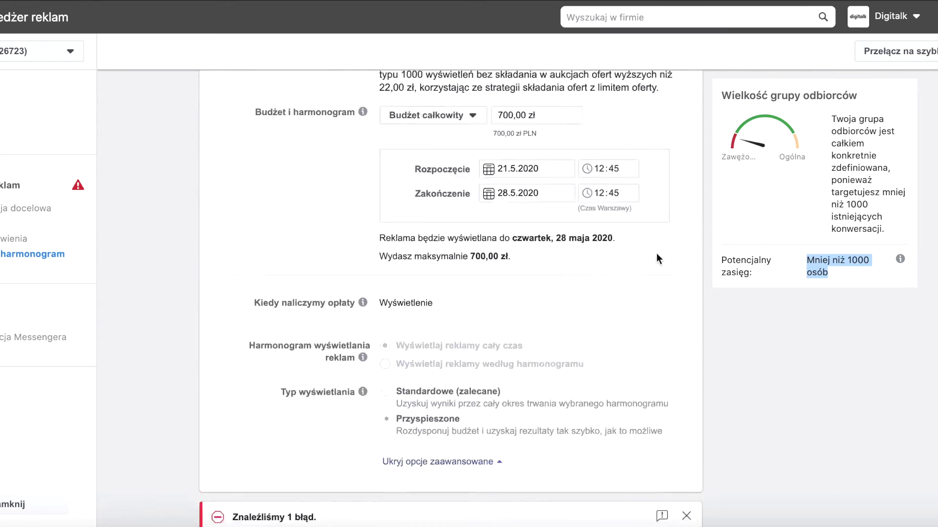
pyautogui.scroll(-10, 656, 254)
pyautogui.scroll(-10, 655, 253)
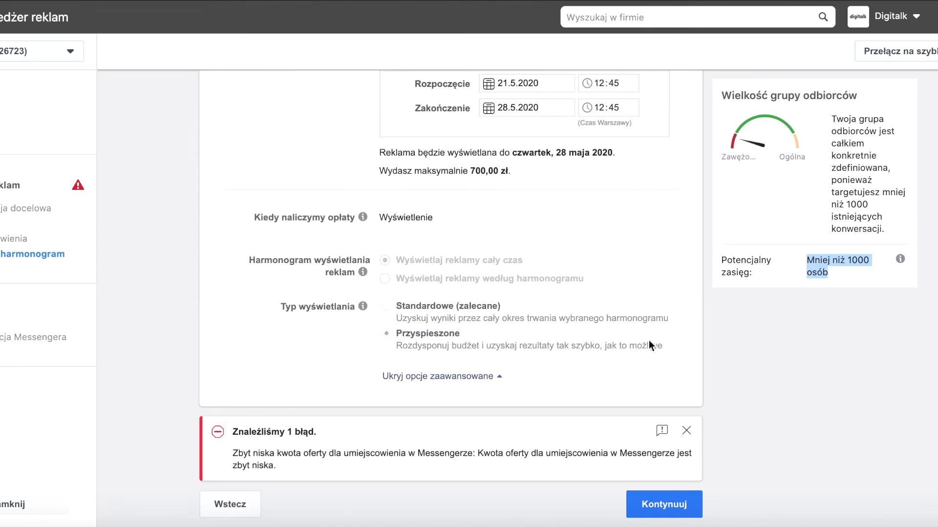
# Continue to the ad level and review the Messenger configuration, including format, image and customer action options
pyautogui.click(640, 508)
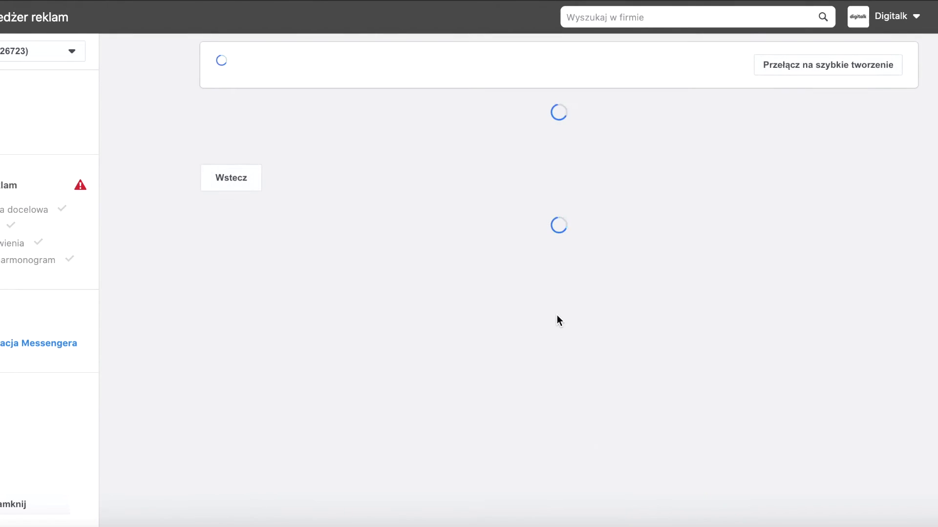
pyautogui.scroll(-2, 556, 315)
pyautogui.scroll(-2, 557, 315)
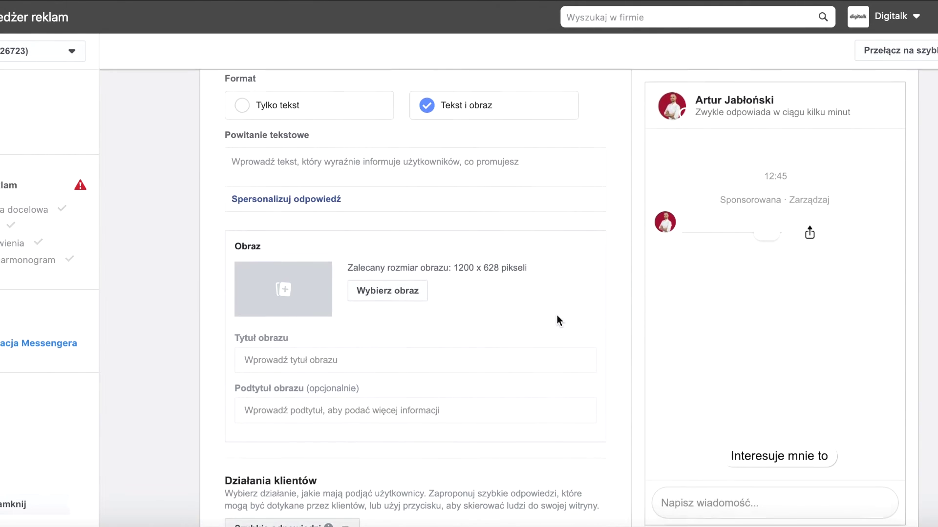
pyautogui.scroll(-1, 557, 315)
pyautogui.scroll(-1, 556, 315)
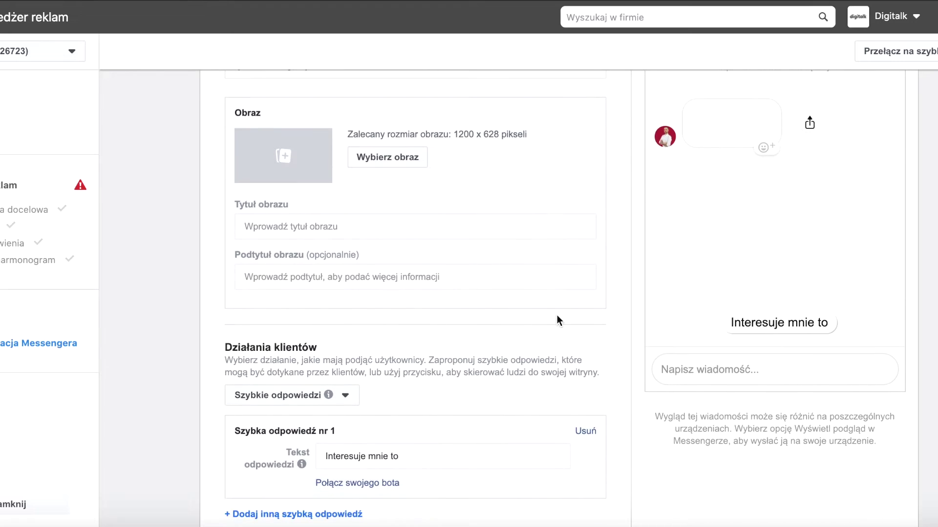
pyautogui.scroll(5, 557, 315)
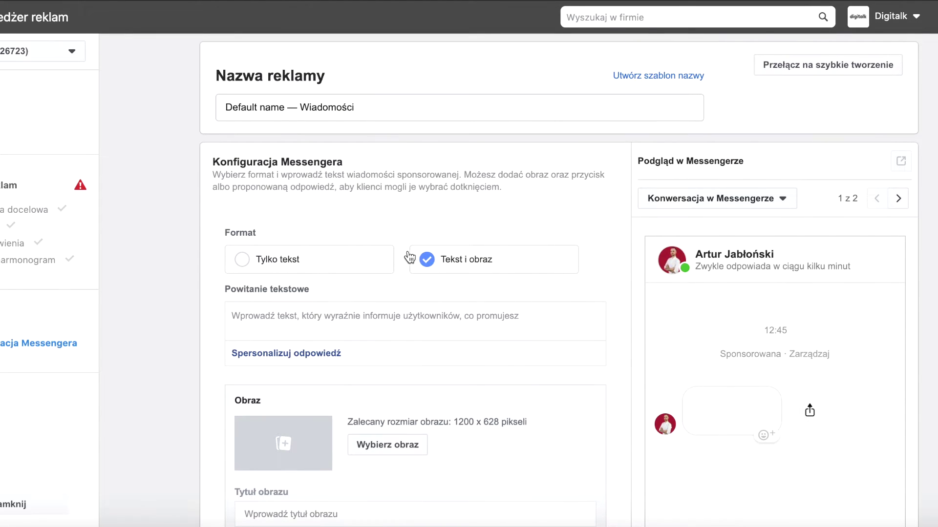
# Try the Tylko tekst message format and switch back to Tekst i obraz
pyautogui.click(282, 259)
pyautogui.scroll(-2, 371, 259)
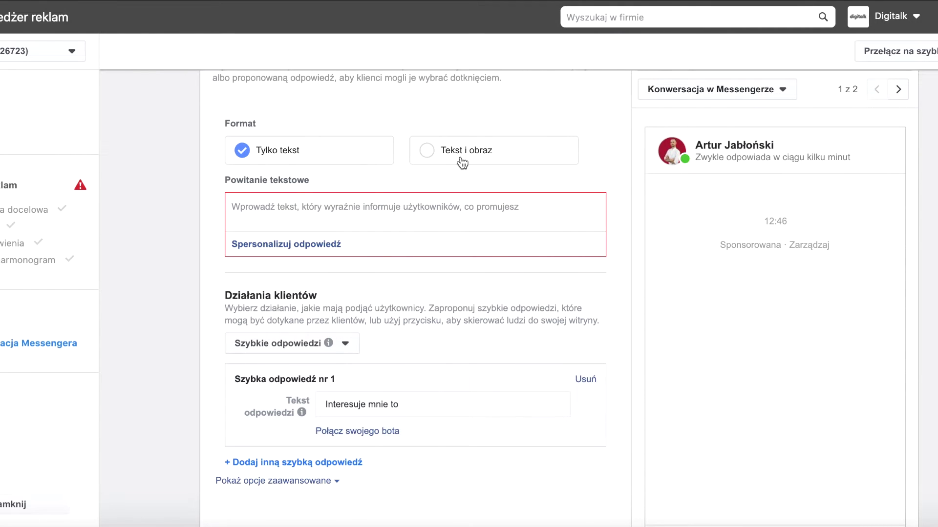
pyautogui.click(461, 162)
pyautogui.scroll(-3, 335, 217)
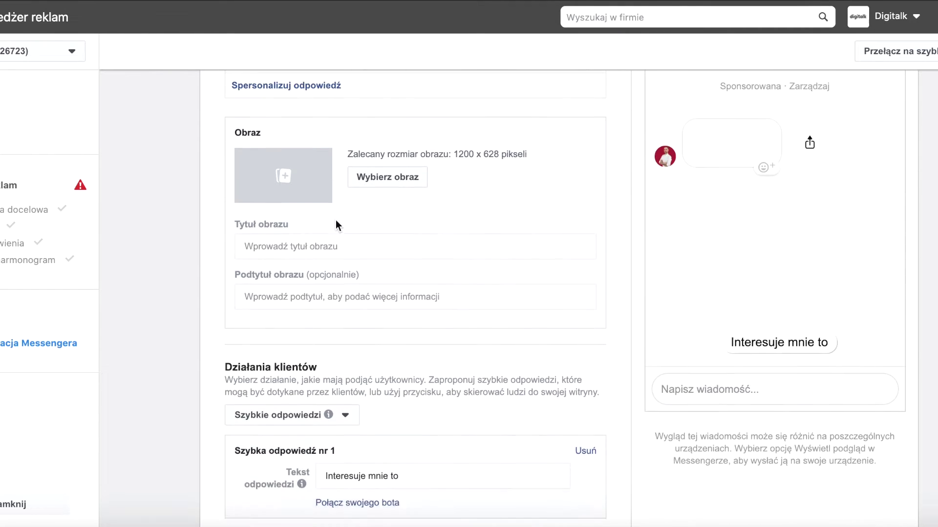
# Review the sponsored message's customer actions, quick reply settings and Messenger preview
pyautogui.scroll(-3, 315, 382)
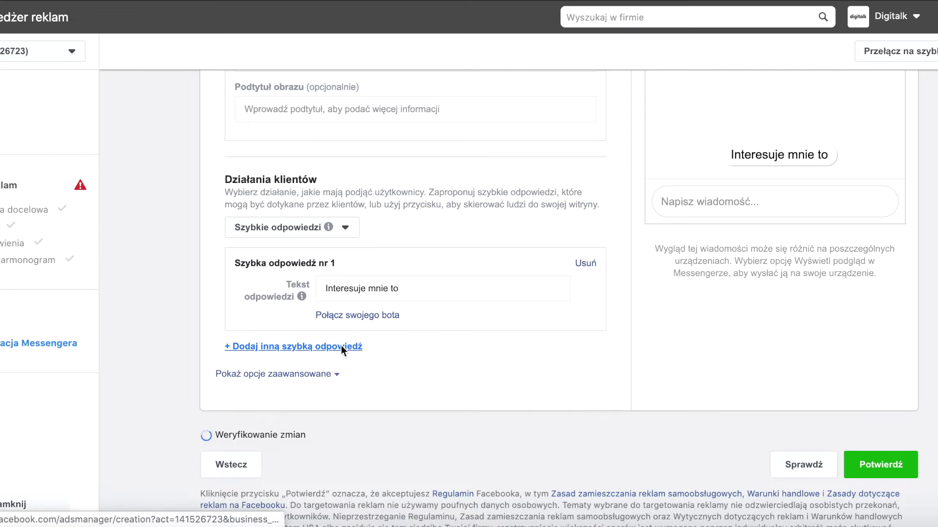
pyautogui.click(341, 345)
pyautogui.click(356, 383)
pyautogui.scroll(6, 386, 370)
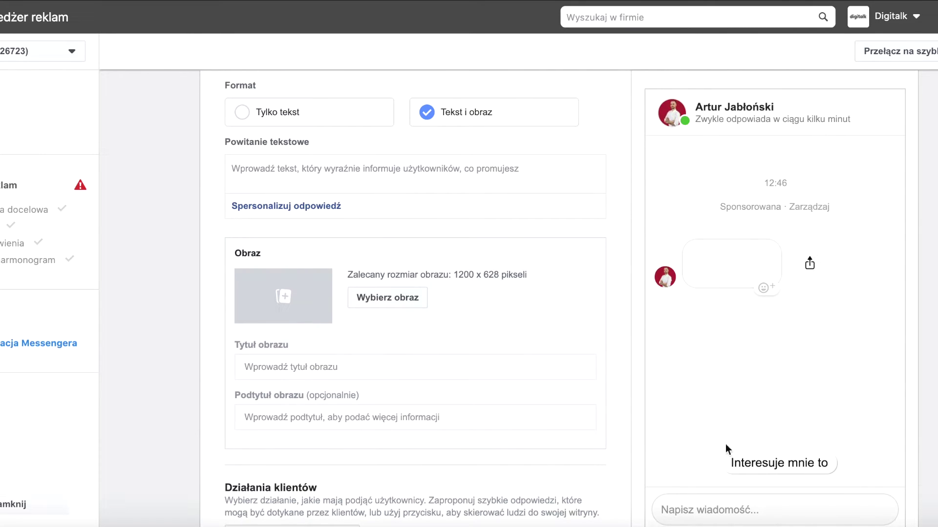
pyautogui.scroll(3, 538, 335)
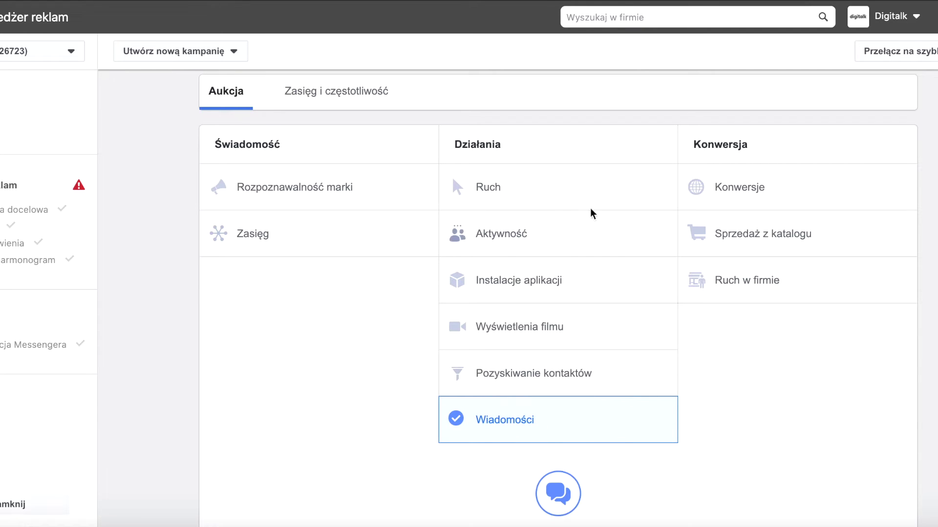
# Change the campaign objective to Ruch with Messenger as the traffic destination, and accept the suggested update to the Wiadomości objective
pyautogui.click(550, 190)
pyautogui.scroll(-5, 550, 185)
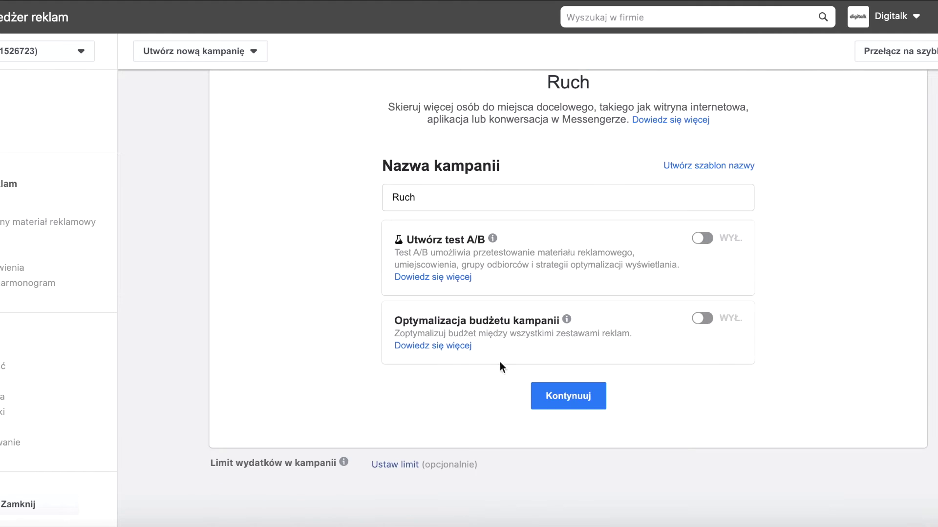
pyautogui.click(558, 400)
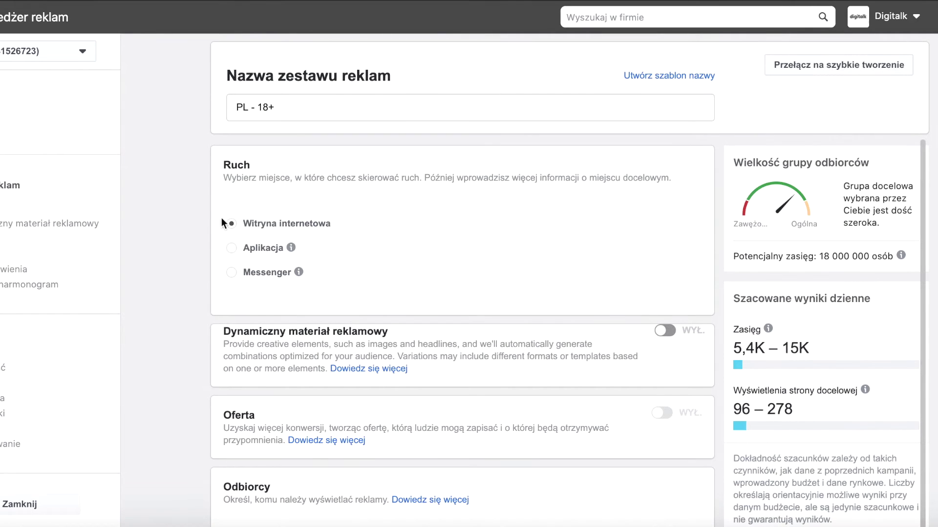
pyautogui.click(248, 277)
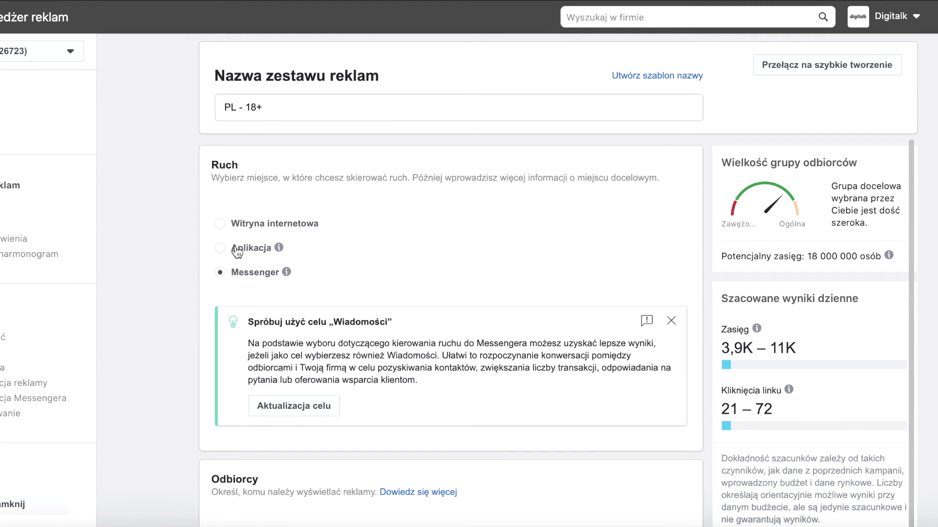
pyautogui.click(276, 406)
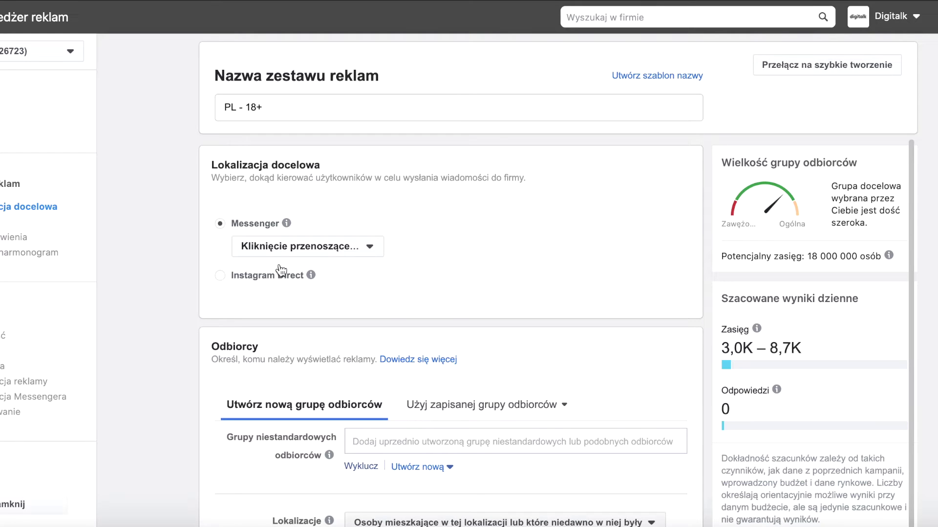
# Try Instagram Direct as the message destination and switch back to Messenger with Kliknięcie przenoszące do Messengera
pyautogui.moveTo(312, 276)
pyautogui.click(251, 273)
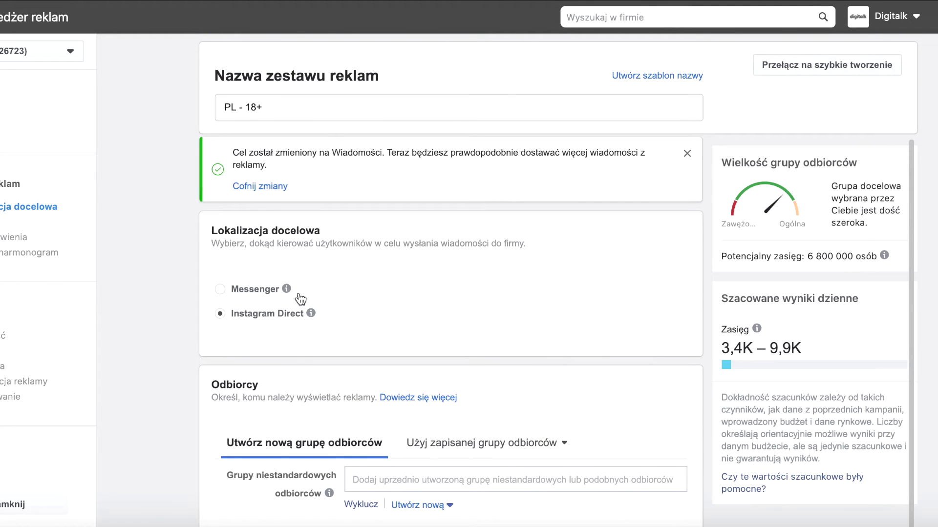
pyautogui.click(253, 291)
pyautogui.click(362, 249)
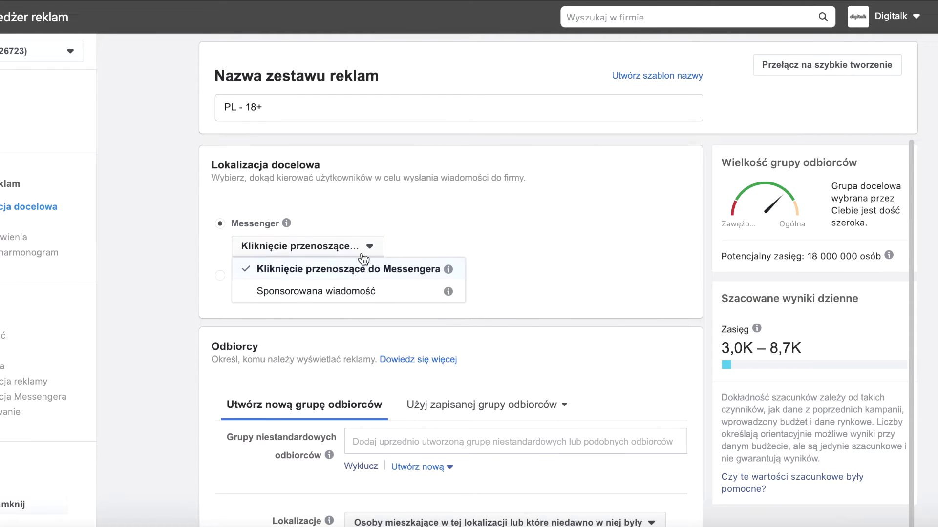
pyautogui.click(362, 254)
# Continue to the ad level and choose the page listed under TEDx Torun as the ad's Facebook page
pyautogui.scroll(-10, 484, 252)
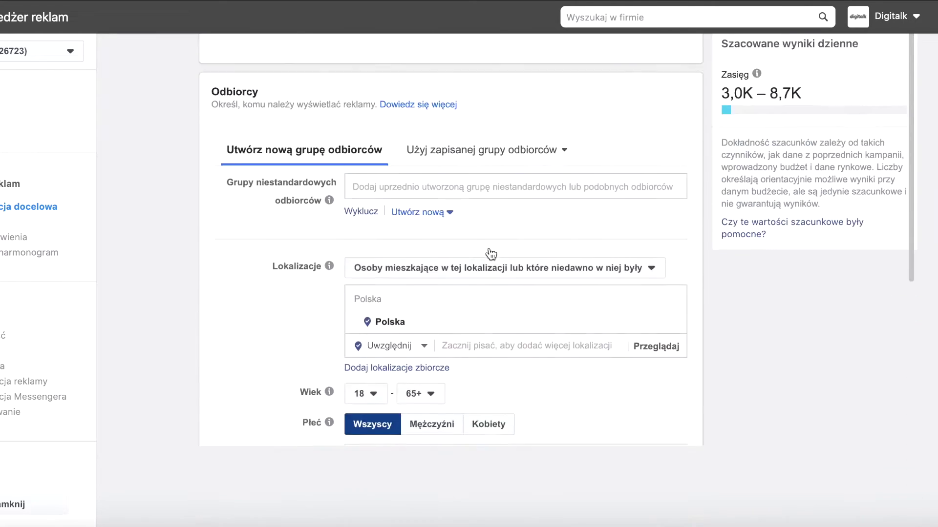
pyautogui.scroll(-3, 489, 248)
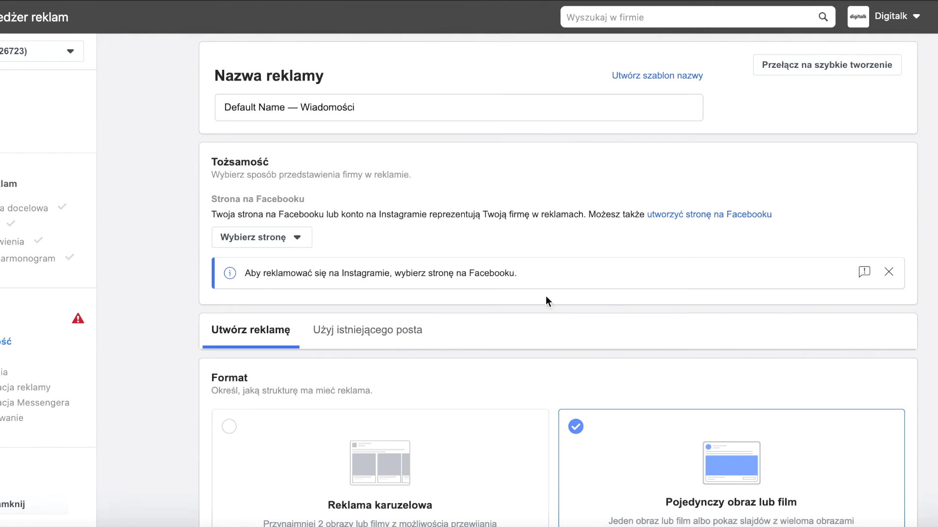
pyautogui.scroll(-9, 513, 255)
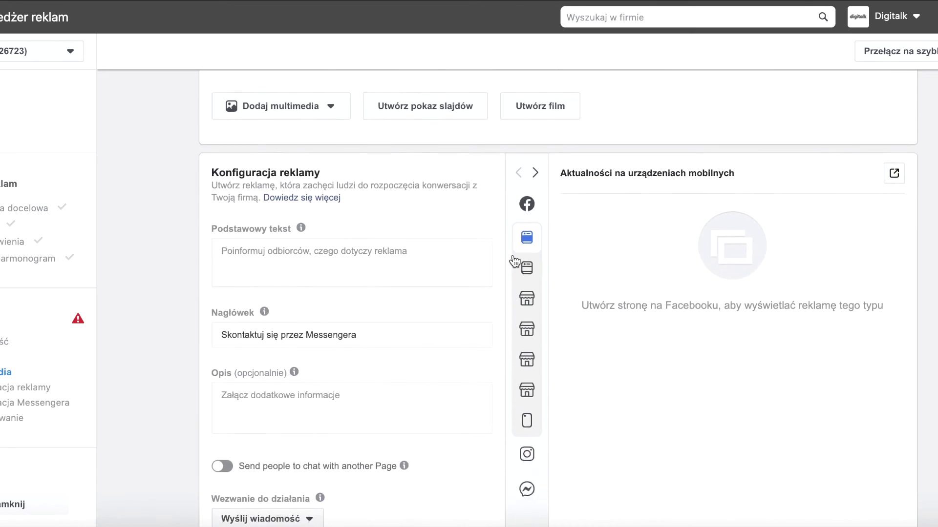
pyautogui.scroll(10, 508, 257)
pyautogui.scroll(-1, 505, 253)
pyautogui.click(299, 237)
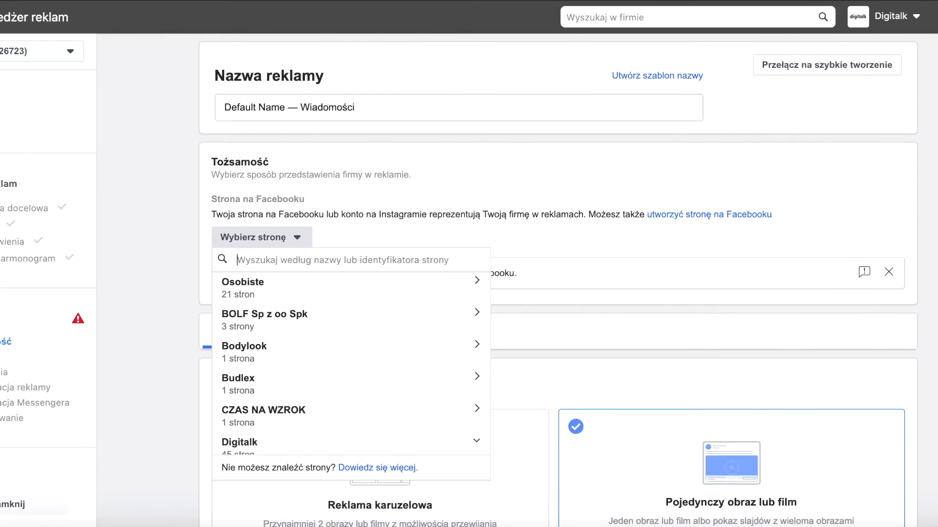
pyautogui.write('artur')
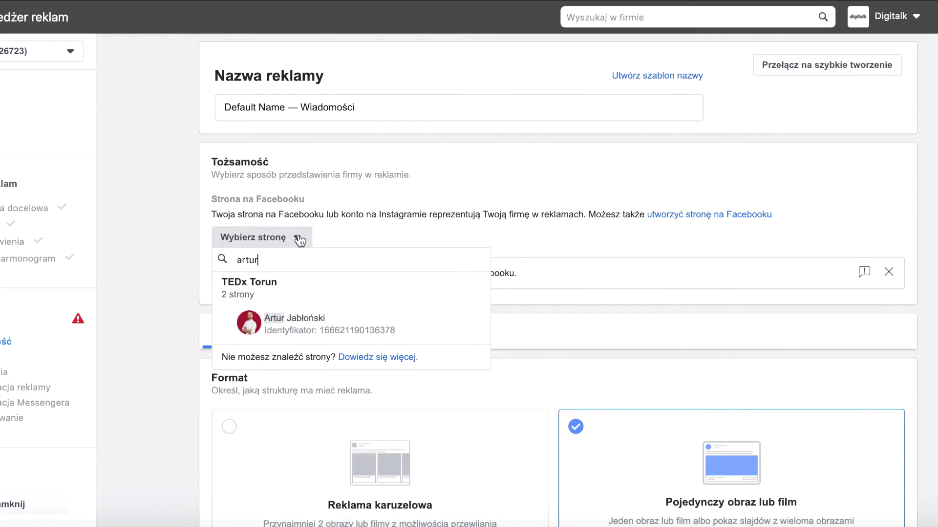
pyautogui.click(309, 323)
# Add the account image 1 (10).png as the media of the single-image ad
pyautogui.scroll(-10, 498, 299)
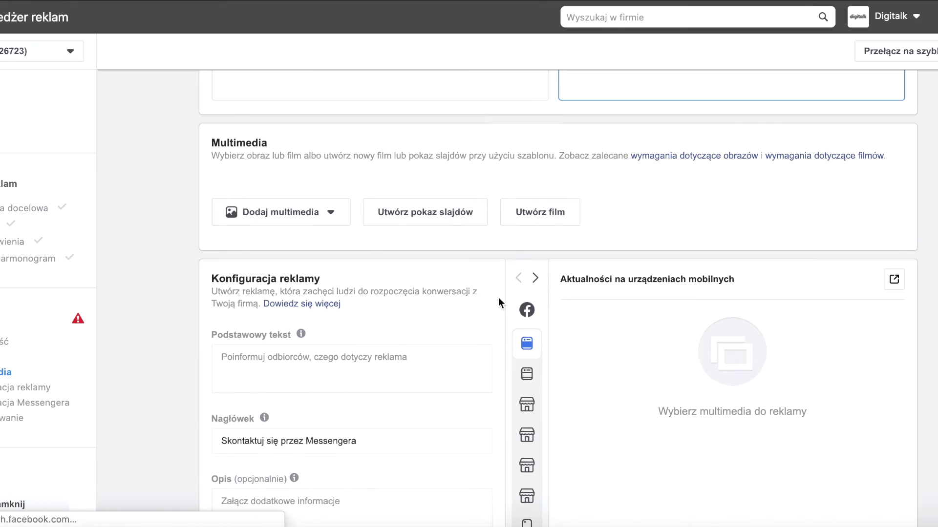
pyautogui.scroll(-5, 498, 297)
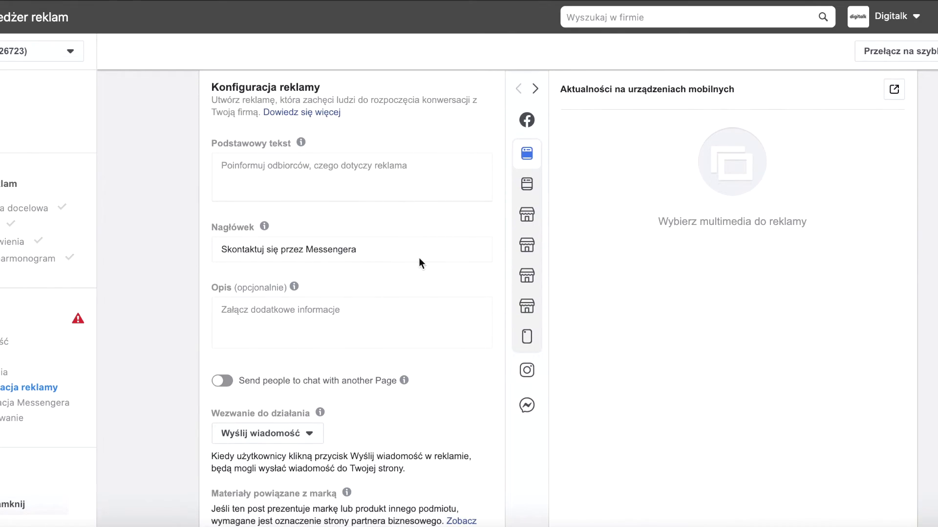
pyautogui.scroll(-1, 418, 257)
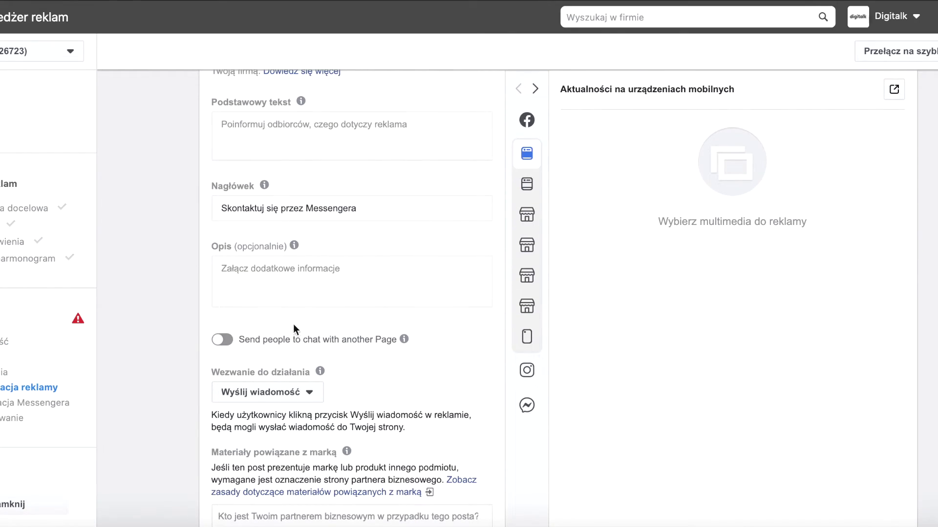
pyautogui.scroll(-2, 384, 292)
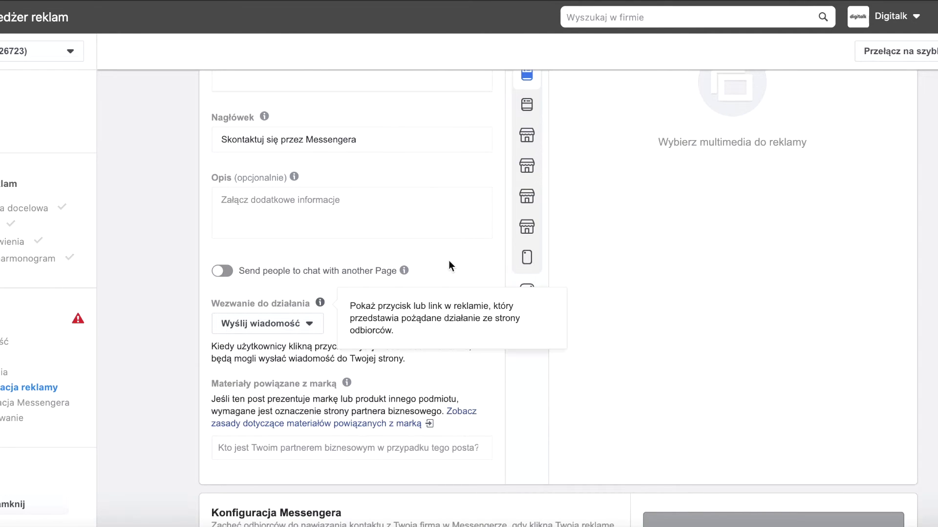
pyautogui.scroll(9, 448, 260)
pyautogui.scroll(-1, 448, 265)
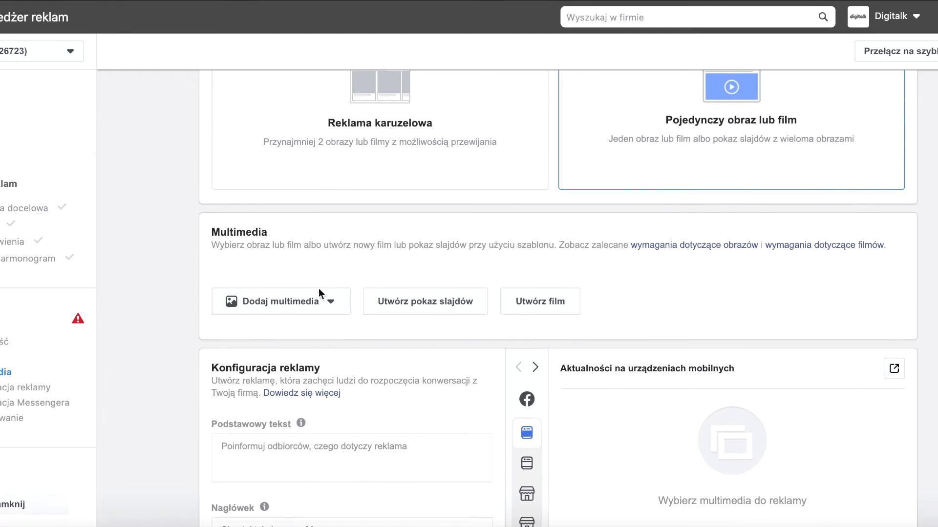
pyautogui.click(316, 300)
pyautogui.click(258, 334)
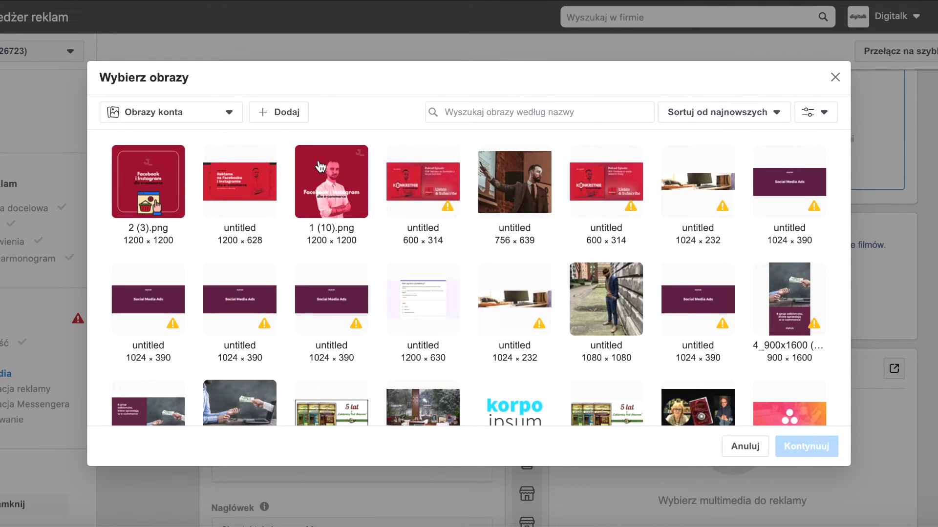
pyautogui.click(320, 167)
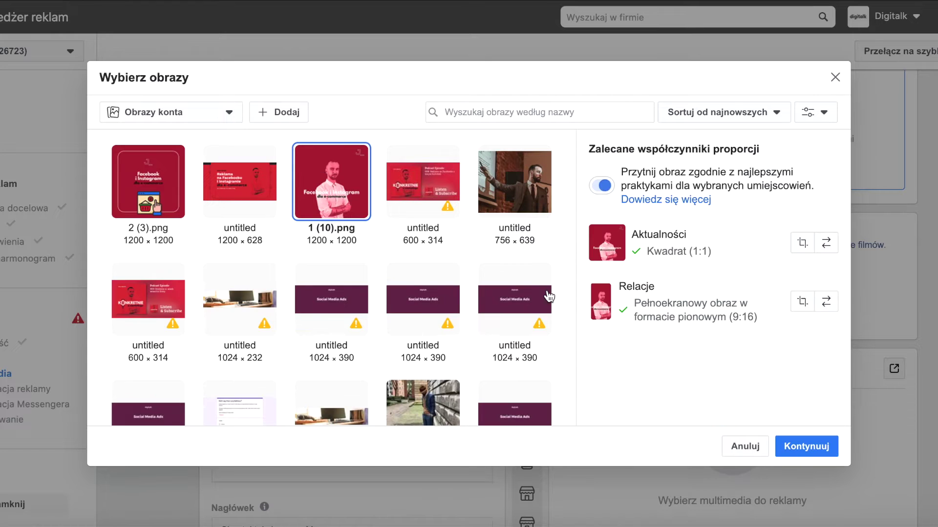
pyautogui.click(745, 447)
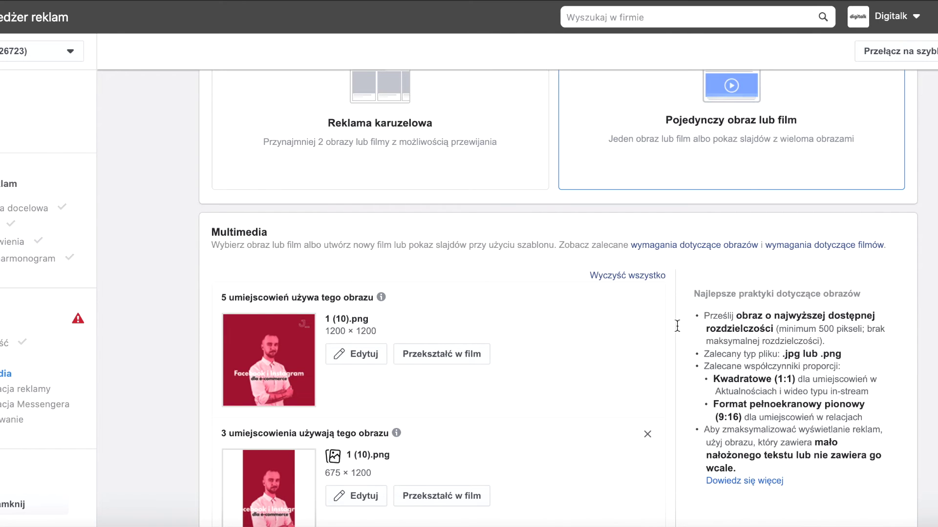
# Examine the ad's text fields, call to action, mobile feed preview and Messenger conversation templates
pyautogui.scroll(-1, 572, 335)
pyautogui.scroll(-10, 573, 335)
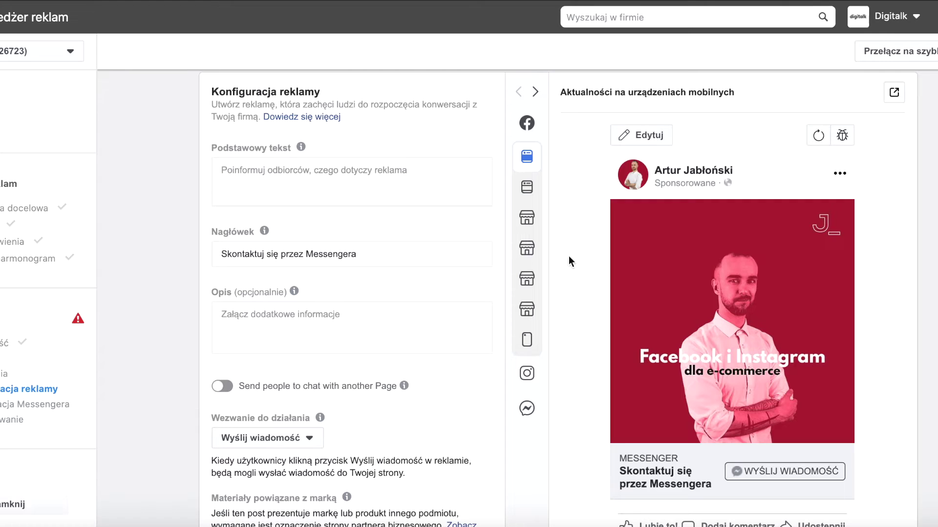
pyautogui.scroll(-1, 568, 256)
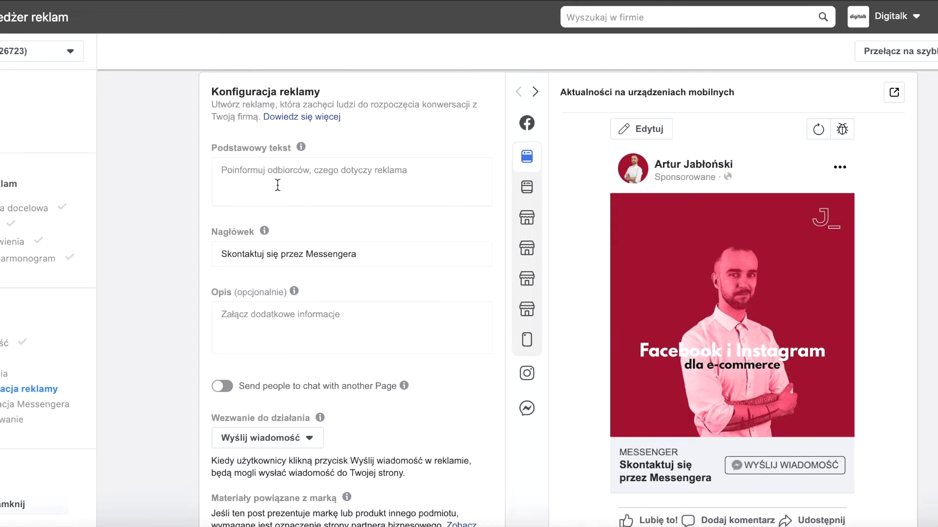
pyautogui.scroll(-1, 314, 242)
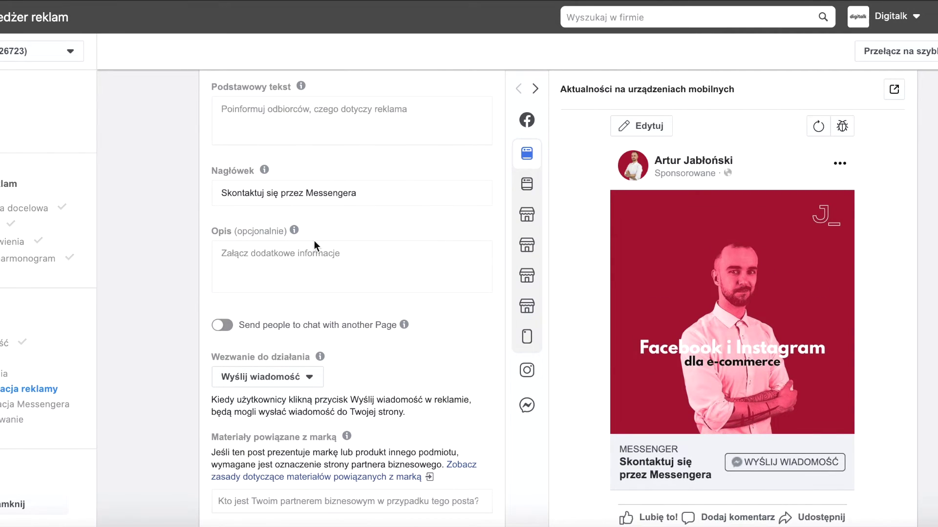
pyautogui.scroll(-1, 402, 282)
pyautogui.moveTo(319, 279)
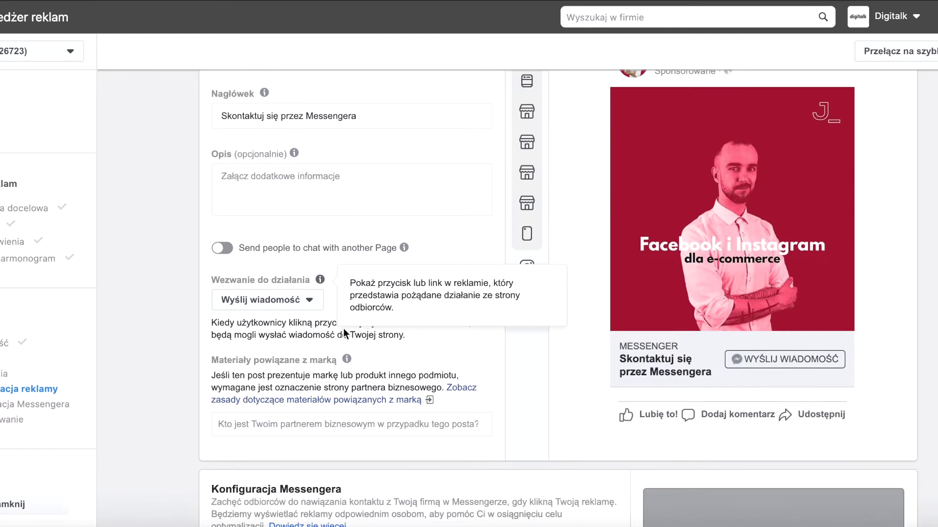
pyautogui.scroll(2, 493, 206)
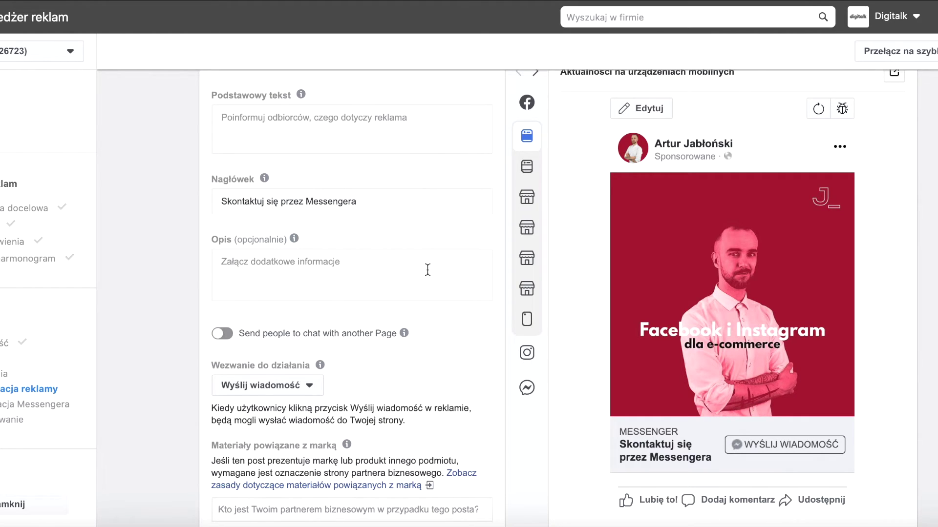
pyautogui.scroll(-10, 636, 328)
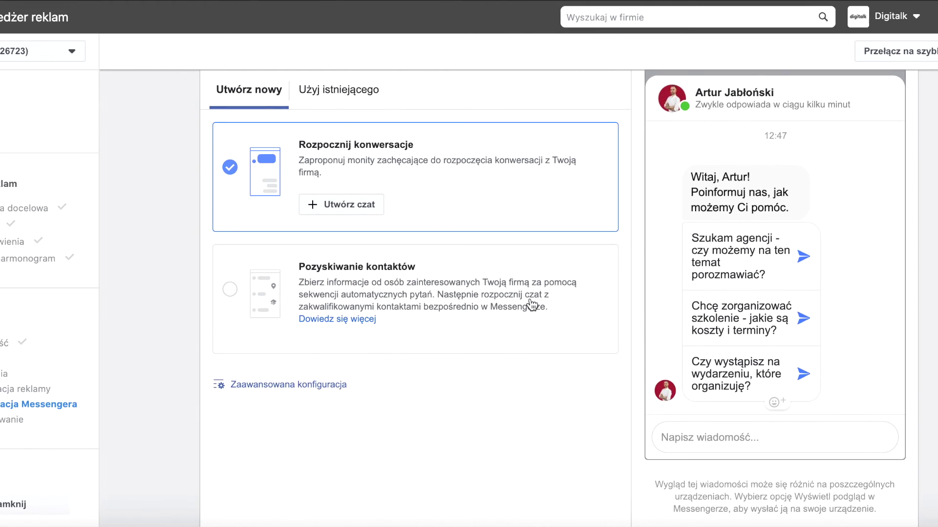
pyautogui.scroll(10, 531, 304)
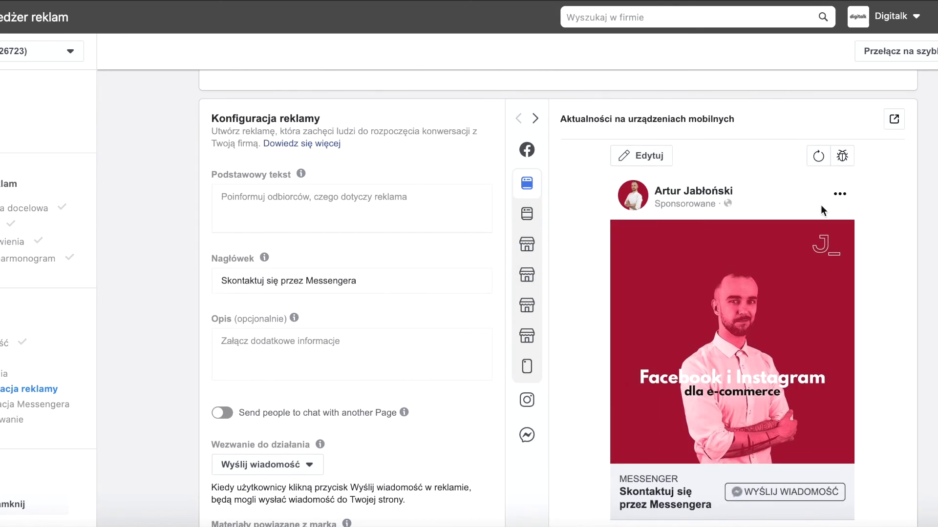